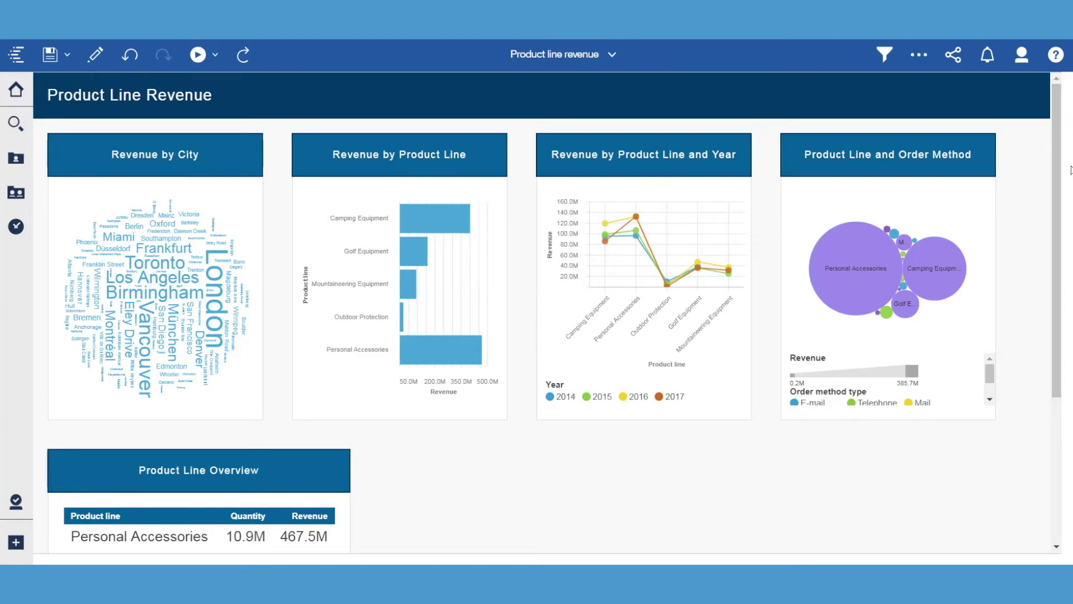
Narrow the browser window until the tiles reflow to a single column, then widen it back to full width.
{"action": "left_click_drag", "start_coordinate": [1070, 179], "coordinate": [716, 185]}
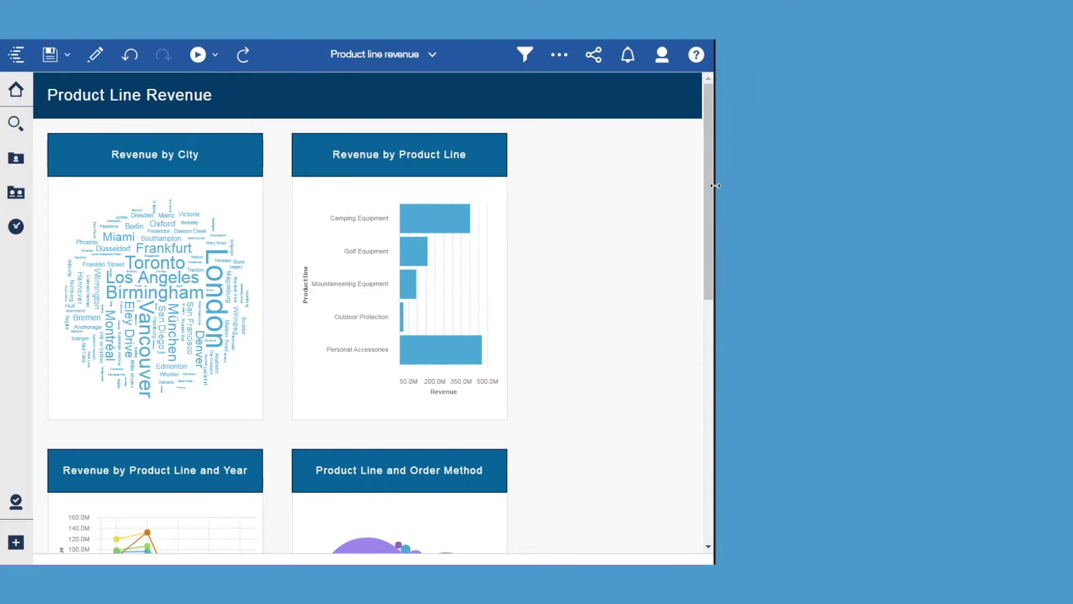
{"action": "left_click_drag", "start_coordinate": [716, 186], "coordinate": [391, 190]}
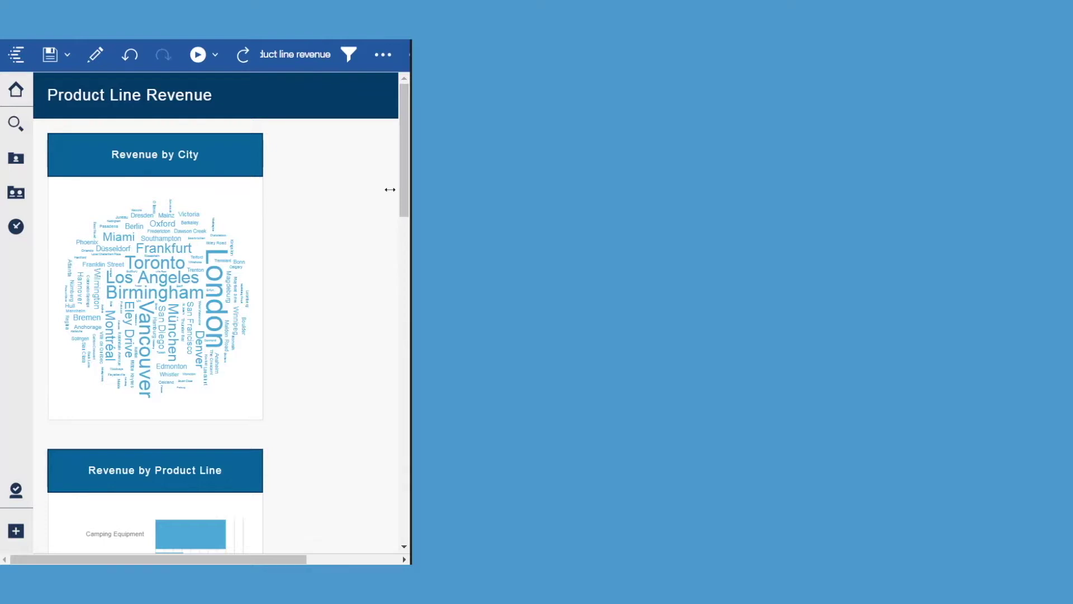
{"action": "left_click_drag", "start_coordinate": [404, 185], "coordinate": [398, 515]}
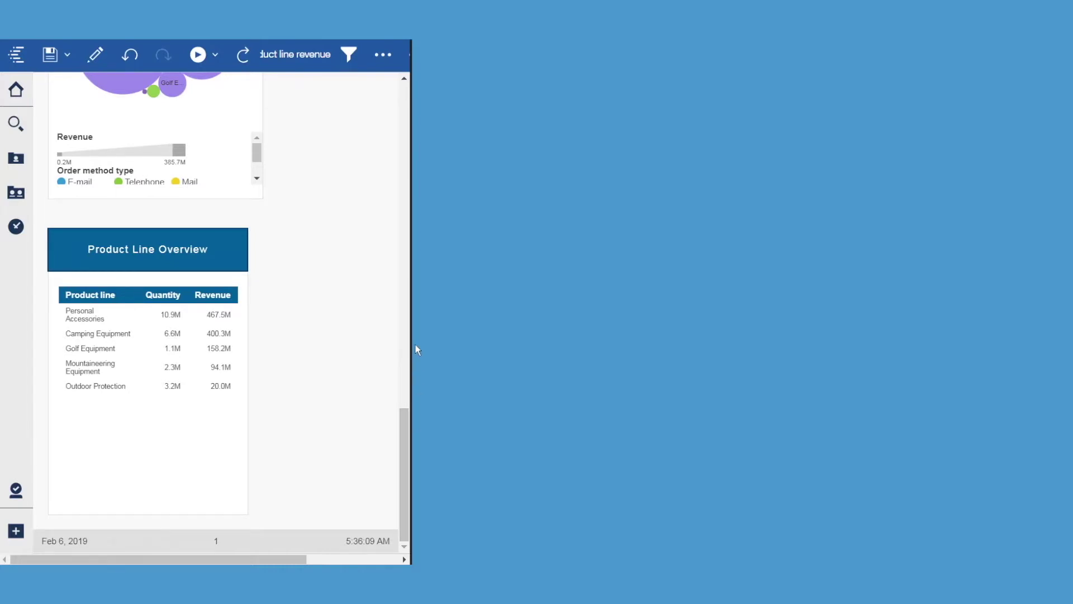
{"action": "left_click_drag", "start_coordinate": [411, 336], "coordinate": [1020, 340]}
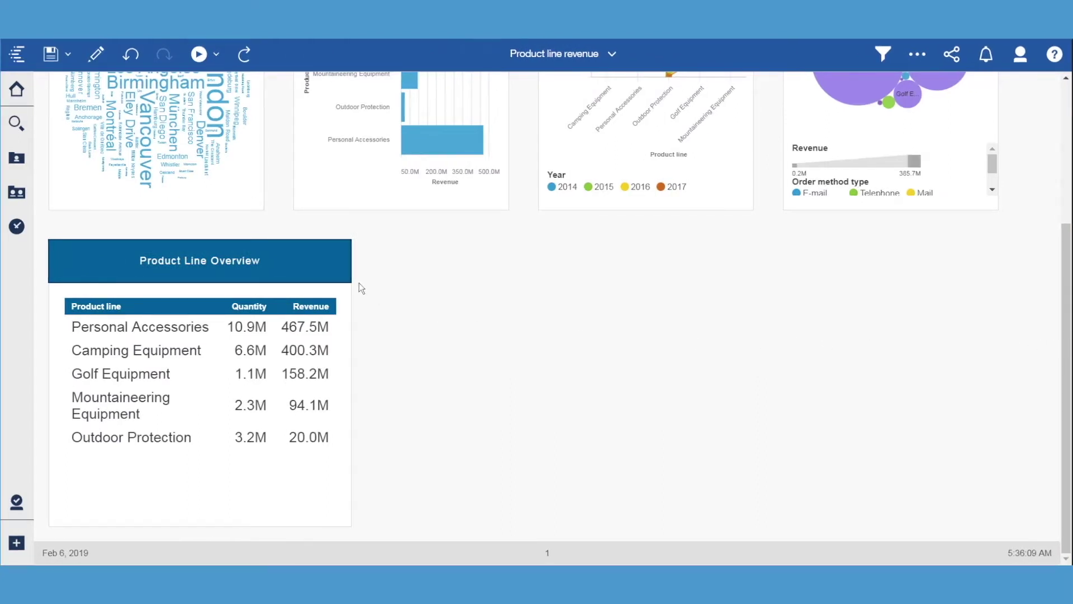
Enter edit mode and switch the view to Page structure.
{"action": "left_click", "coordinate": [95, 54]}
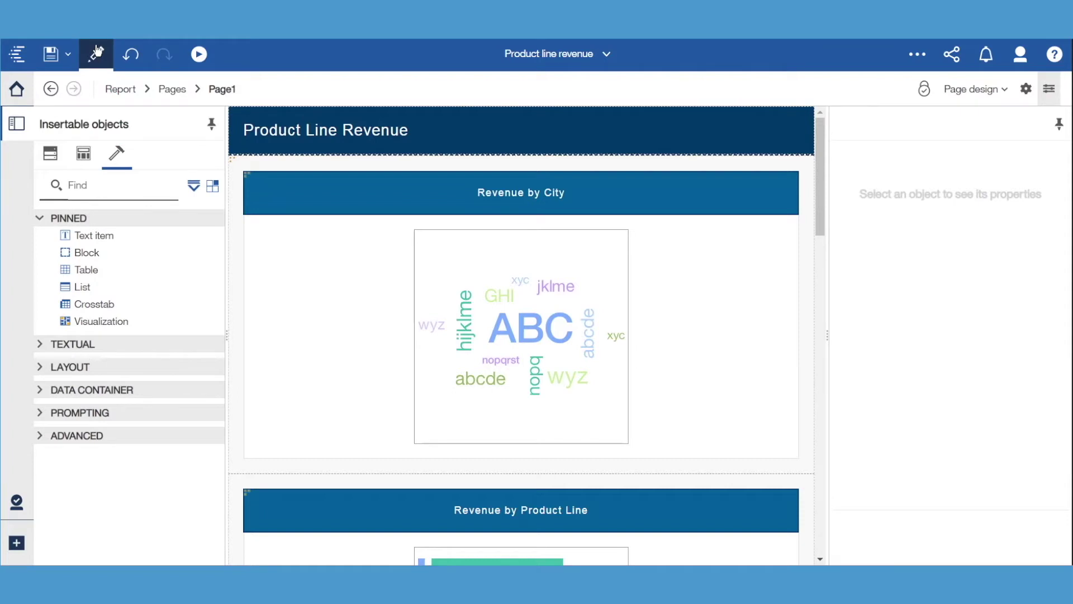
{"action": "left_click", "coordinate": [970, 90]}
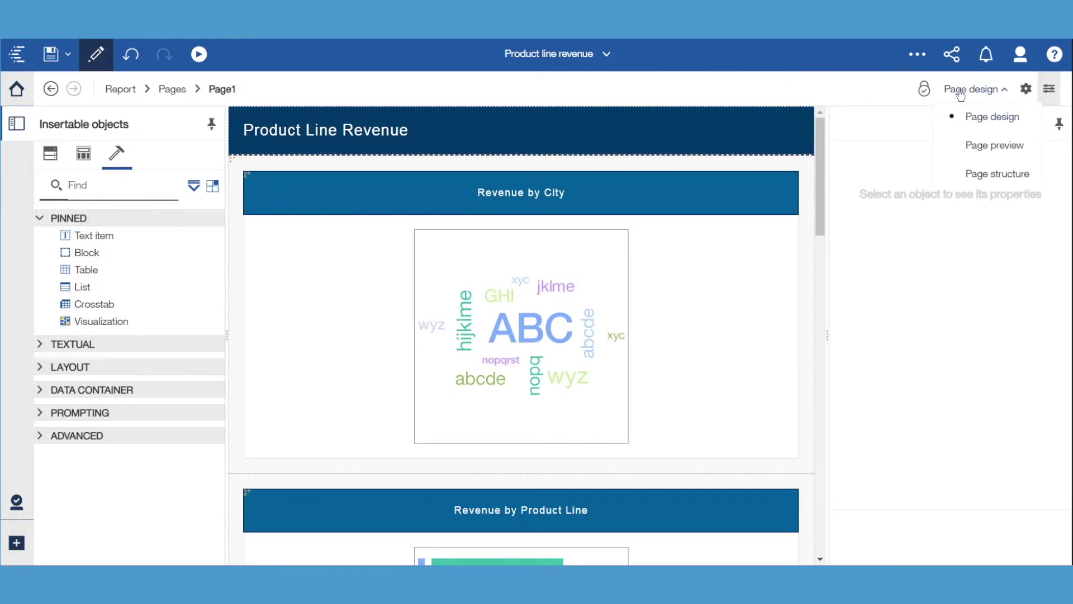
{"action": "left_click", "coordinate": [985, 174]}
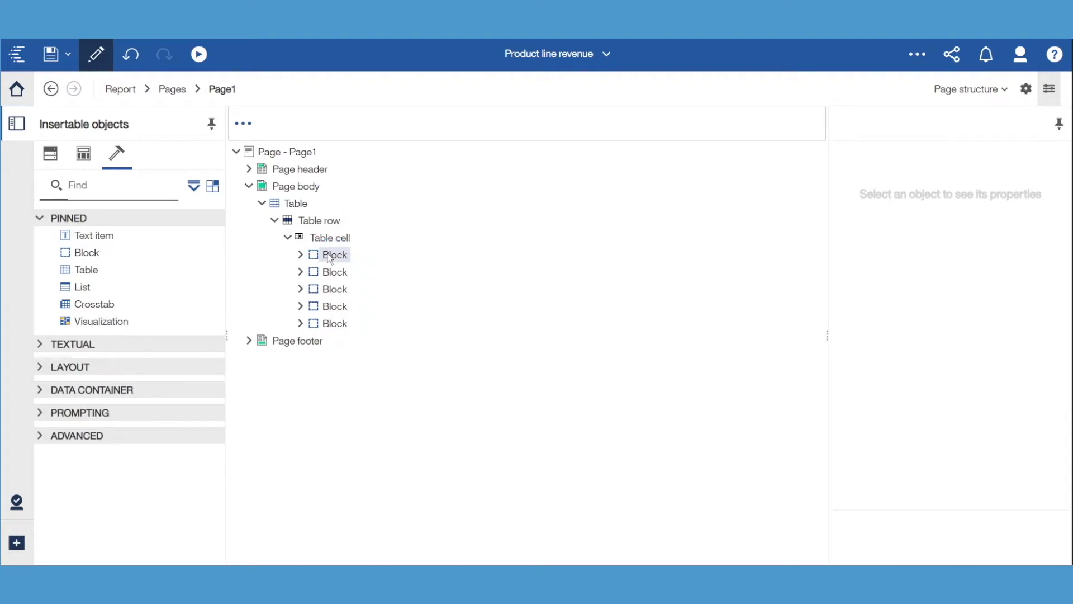
Review the first body Block's Floating settings and cancel the dialog without changes.
{"action": "left_click", "coordinate": [329, 256]}
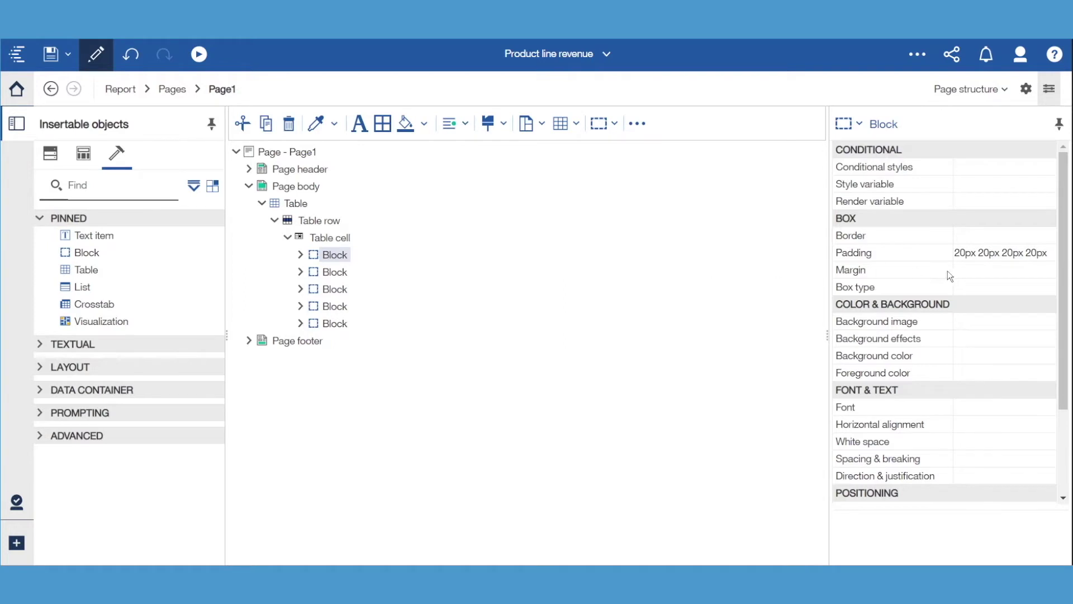
{"action": "left_click_drag", "start_coordinate": [1065, 286], "coordinate": [1066, 382]}
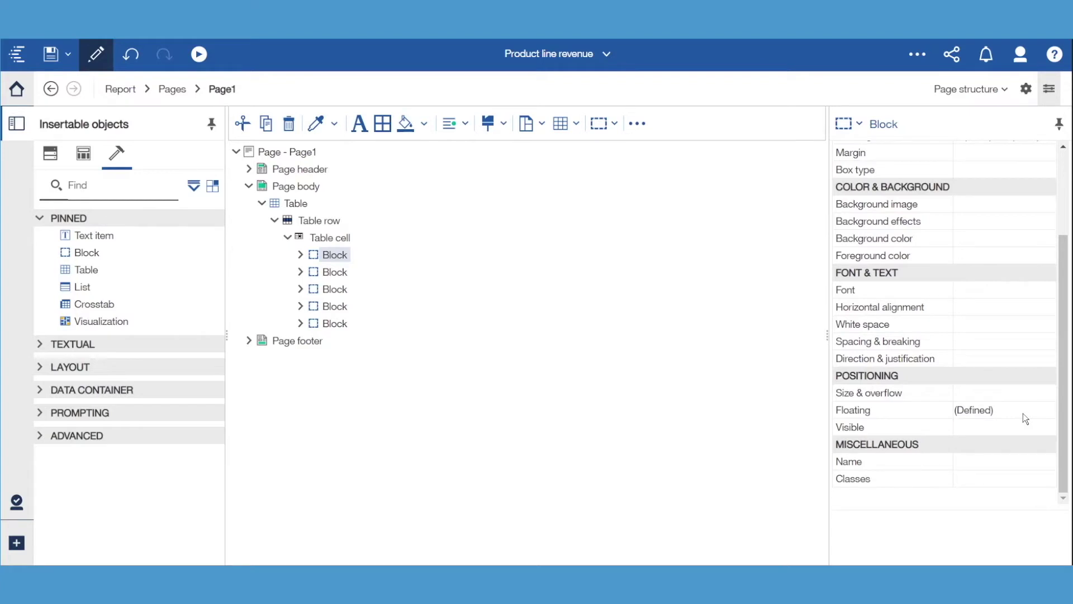
{"action": "left_click", "coordinate": [1048, 411]}
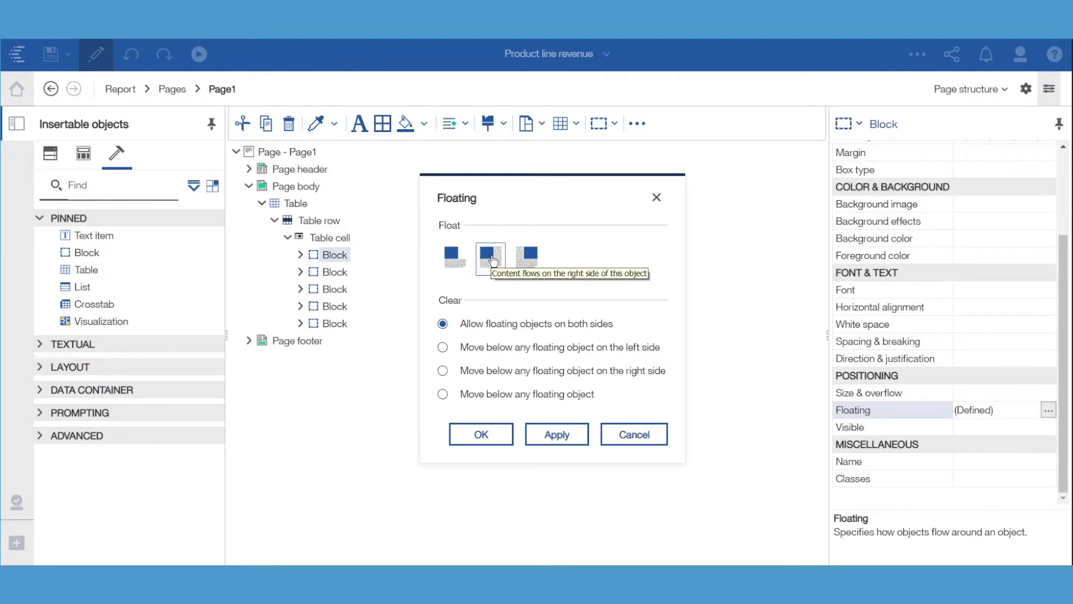
{"action": "left_click", "coordinate": [635, 436]}
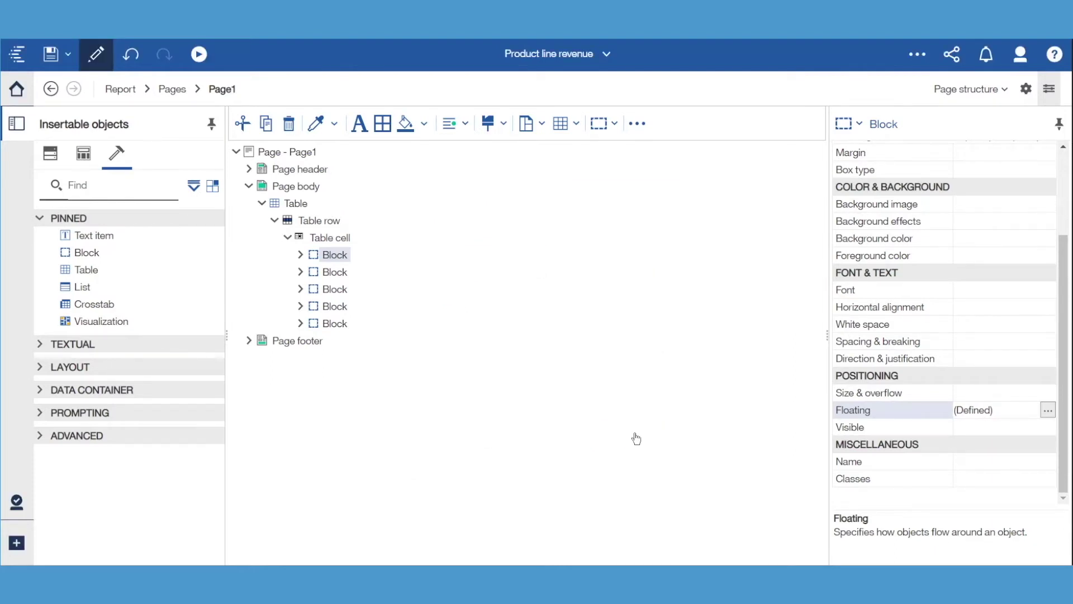
{"action": "left_click", "coordinate": [956, 91]}
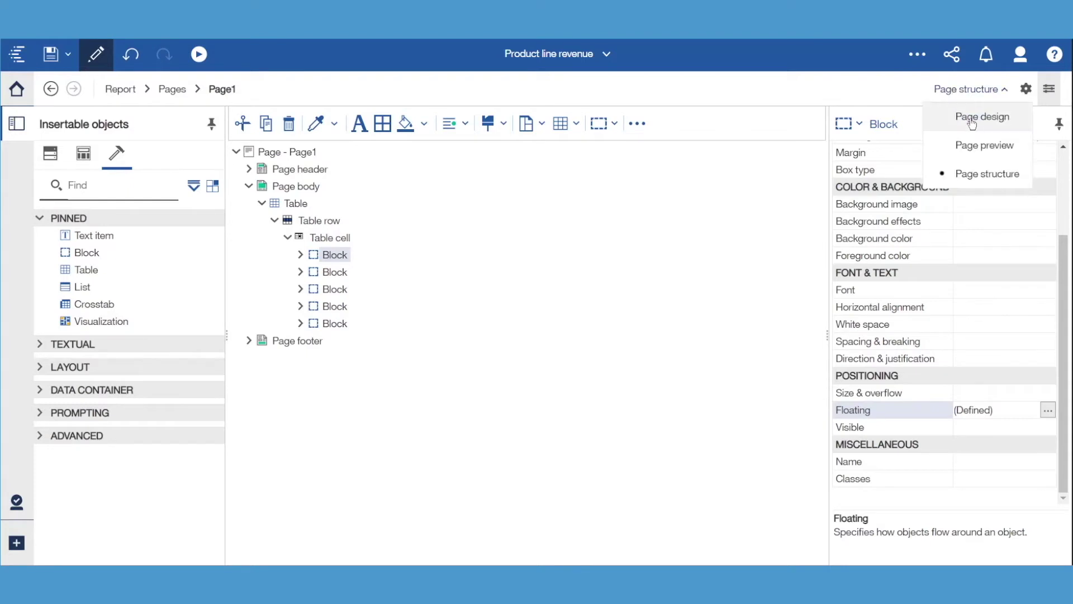
Return to Page design and inspect the Revenue by City word cloud's 300px by 300px Size.
{"action": "left_click", "coordinate": [972, 118]}
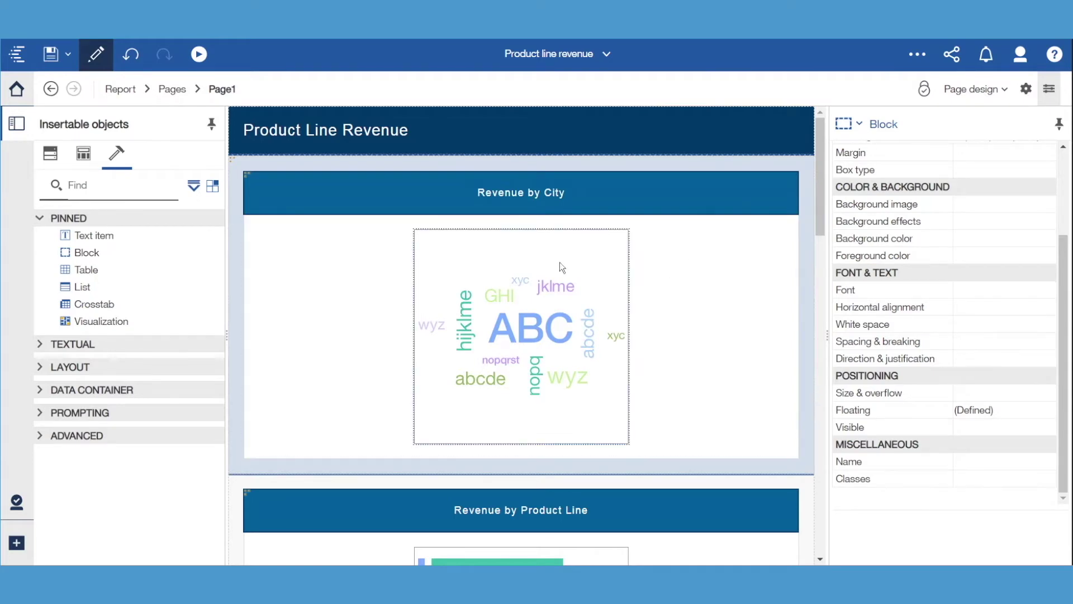
{"action": "left_click", "coordinate": [535, 260]}
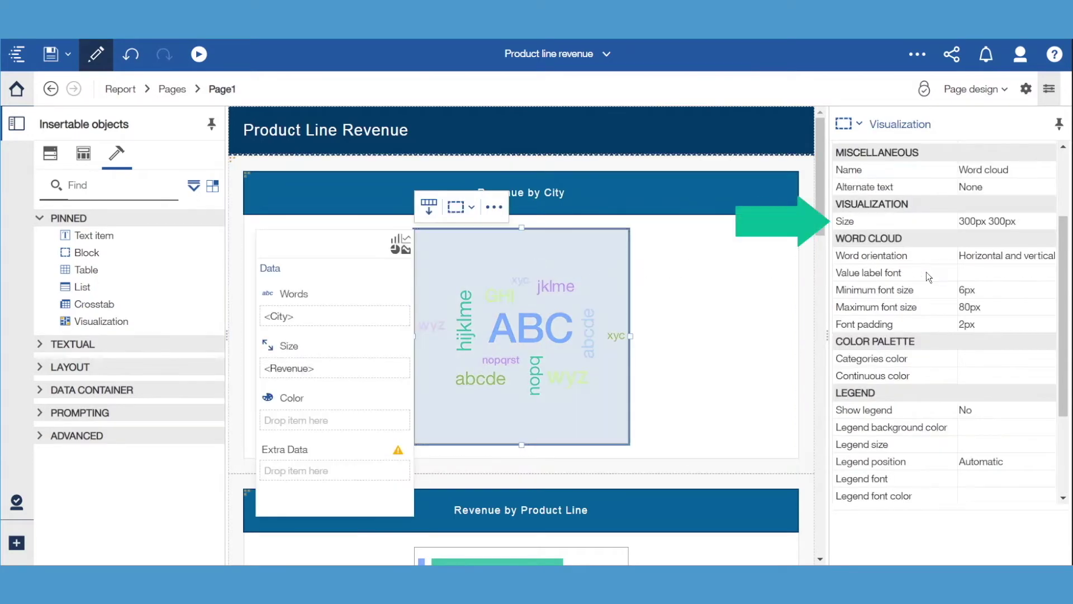
{"action": "left_click", "coordinate": [1028, 222]}
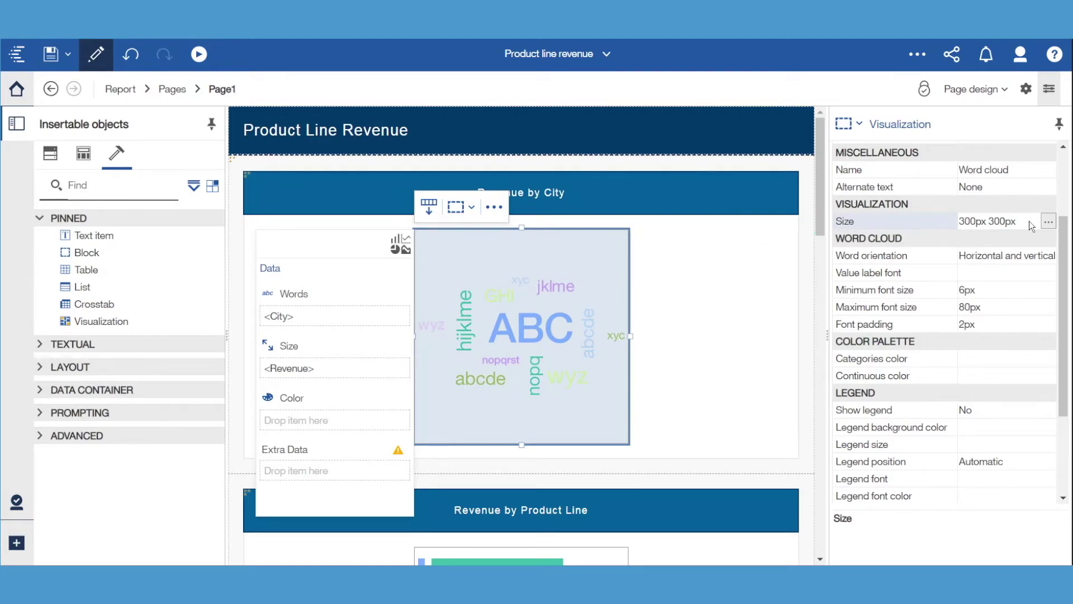
{"action": "left_click_drag", "start_coordinate": [820, 177], "coordinate": [822, 350]}
Check the Revenue by Product Line and Year chart's Bottom legend and No size optimization, then scroll to the list.
{"action": "left_click", "coordinate": [490, 280]}
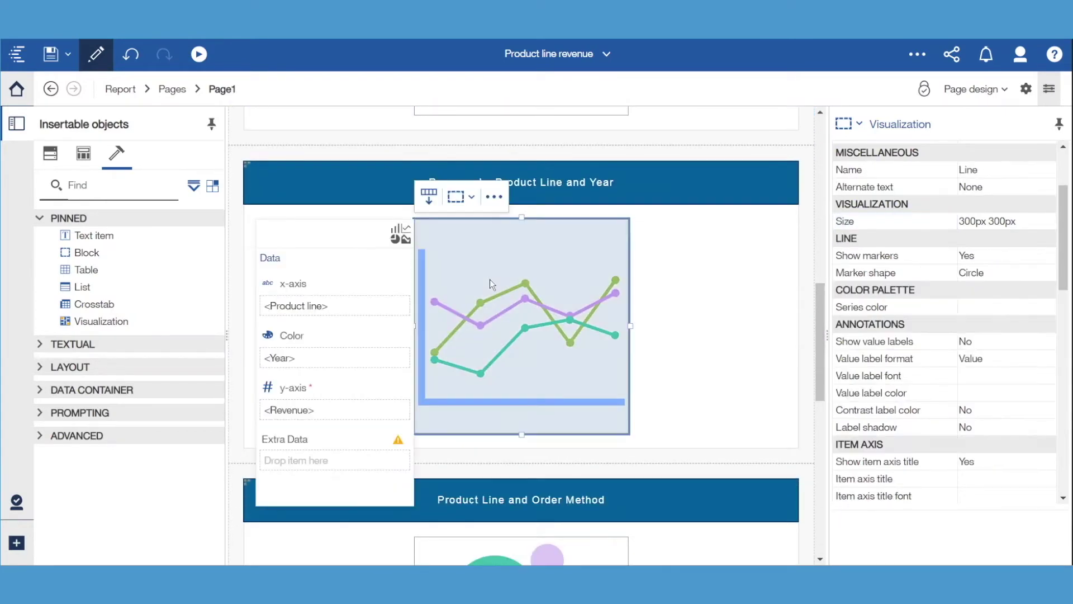
{"action": "left_click_drag", "start_coordinate": [1064, 258], "coordinate": [1064, 453]}
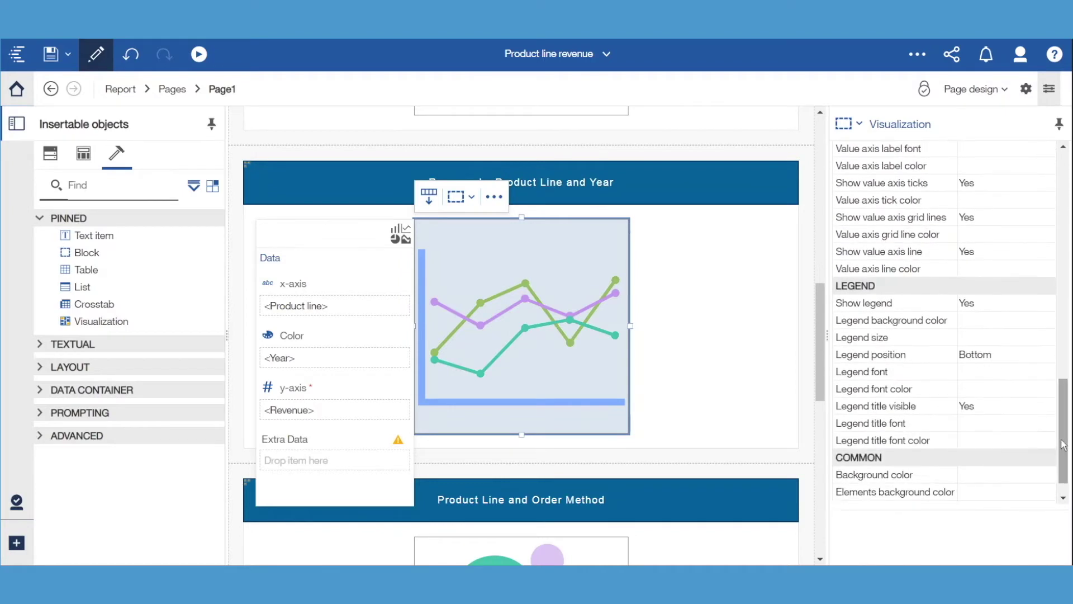
{"action": "left_click", "coordinate": [1022, 355]}
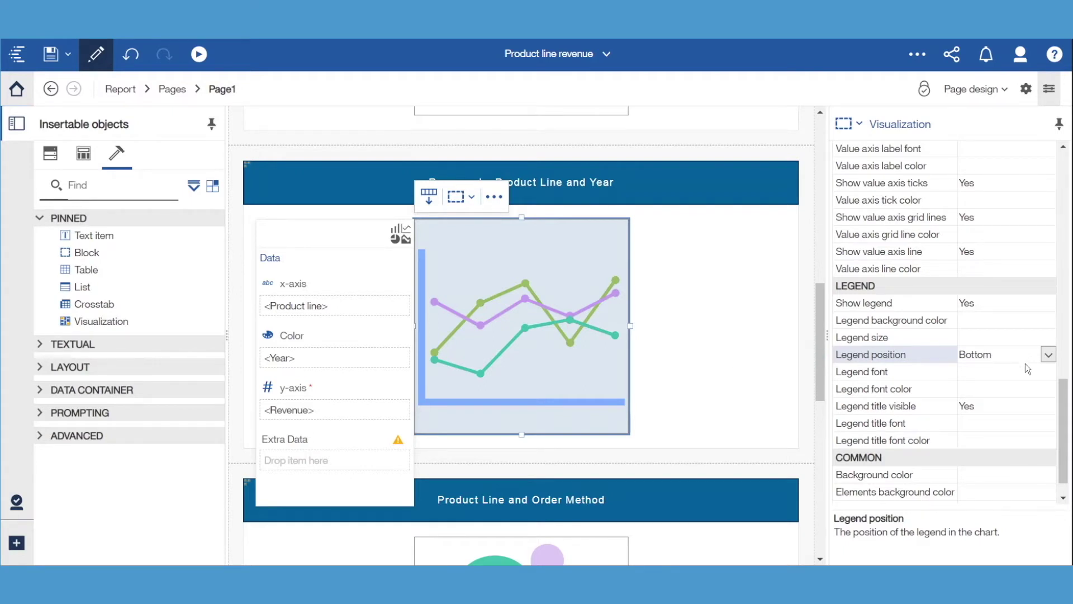
{"action": "scroll", "coordinate": [978, 425], "scroll_direction": "down", "scroll_amount": 1}
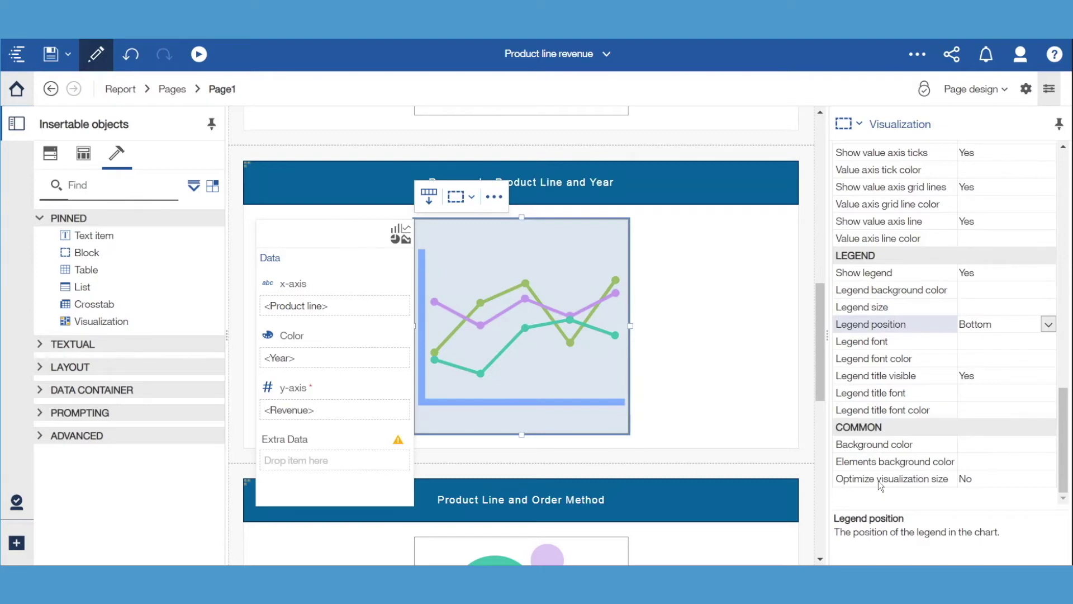
{"action": "left_click_drag", "start_coordinate": [819, 377], "coordinate": [819, 559]}
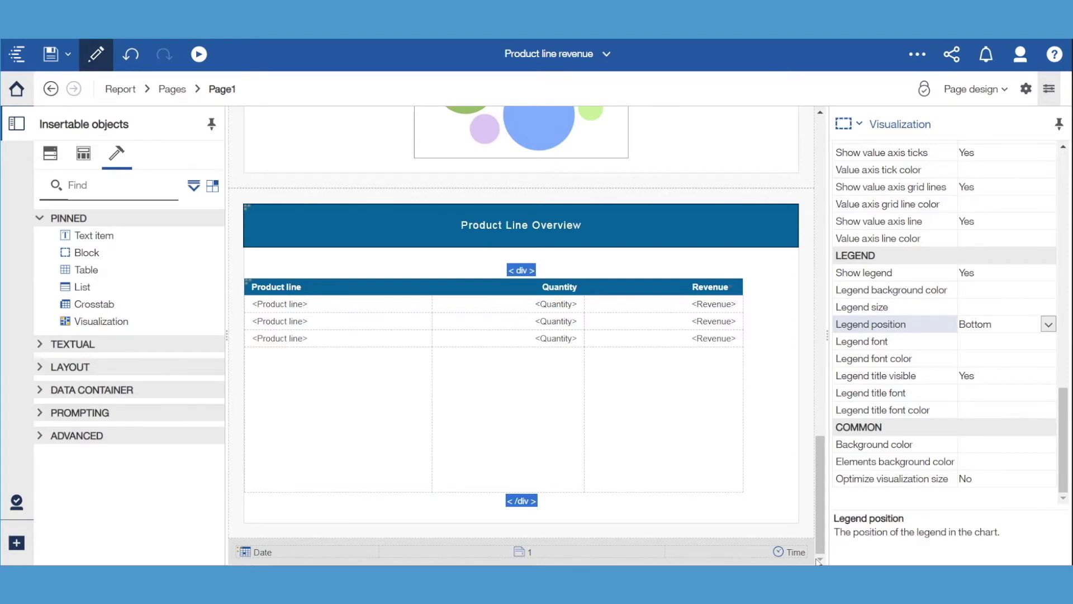
{"action": "left_click", "coordinate": [516, 270]}
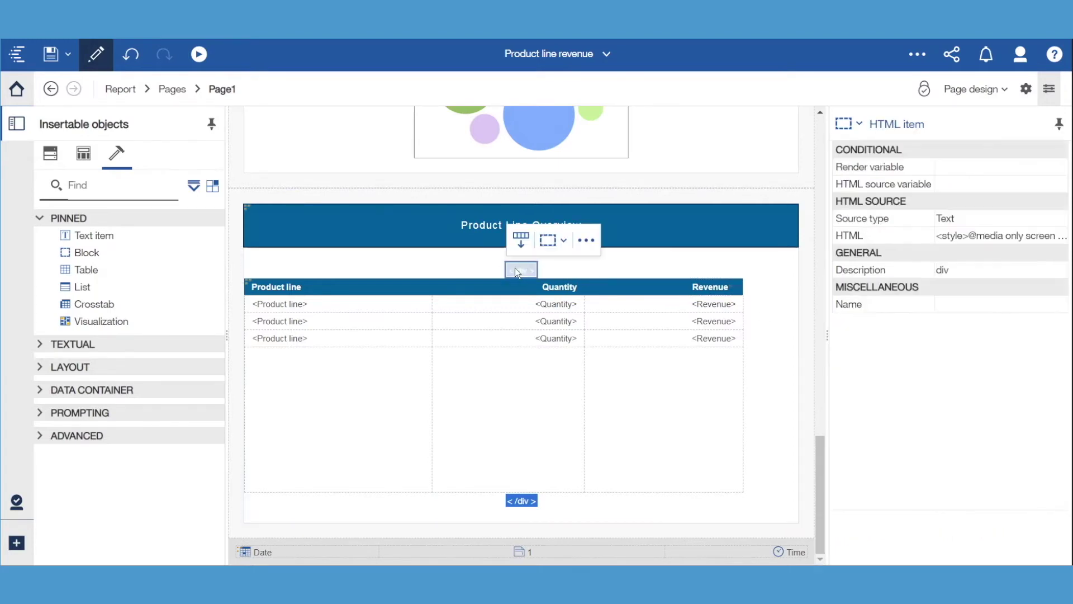
{"action": "double_click", "coordinate": [516, 270]}
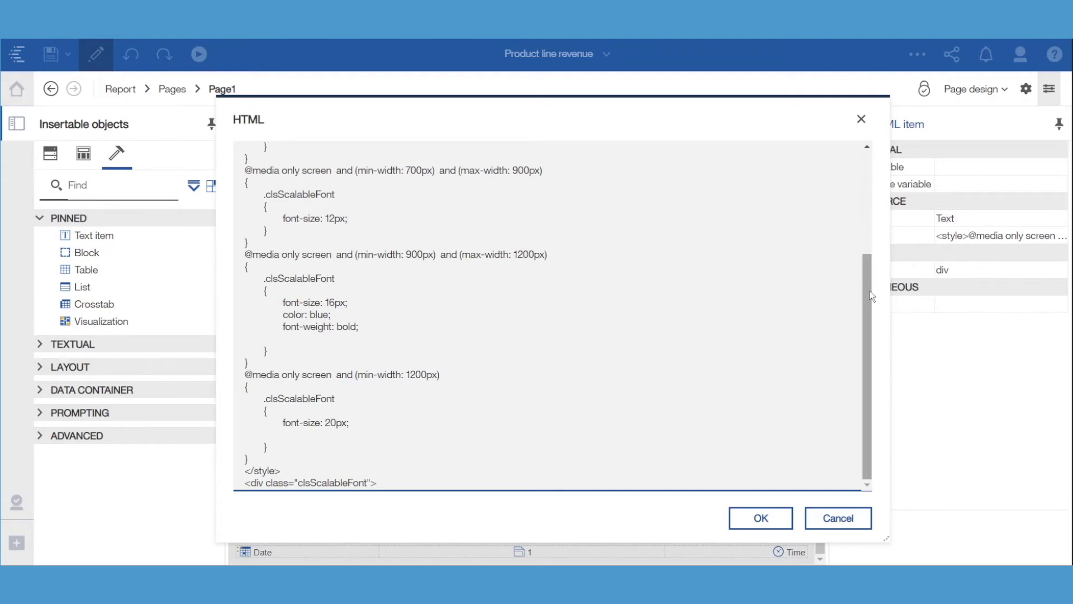
{"action": "left_click_drag", "start_coordinate": [867, 281], "coordinate": [869, 178]}
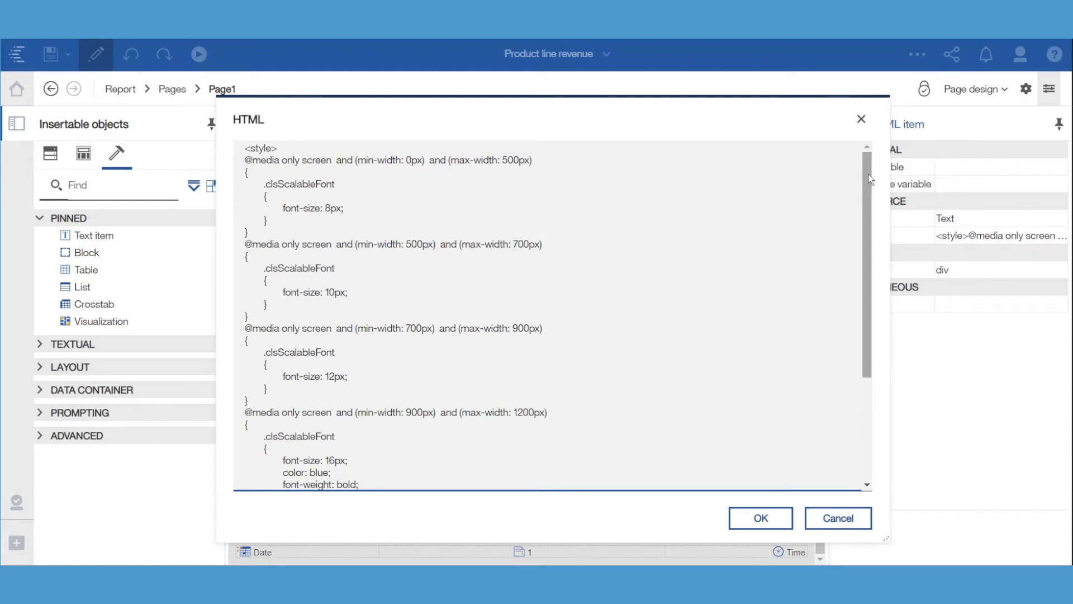
{"action": "left_click_drag", "start_coordinate": [869, 179], "coordinate": [868, 338]}
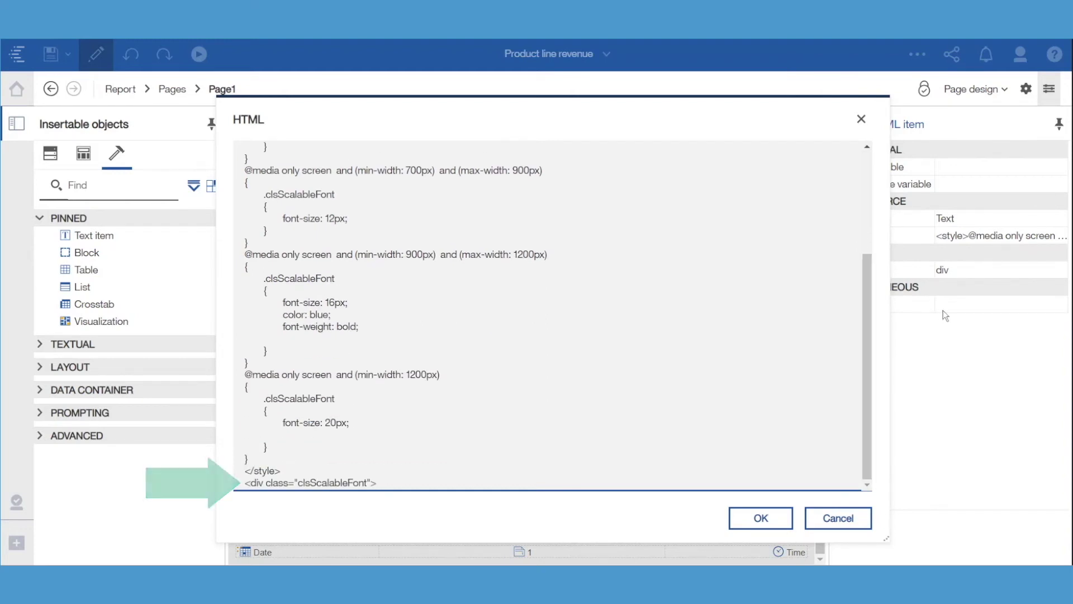
{"action": "left_click", "coordinate": [826, 526]}
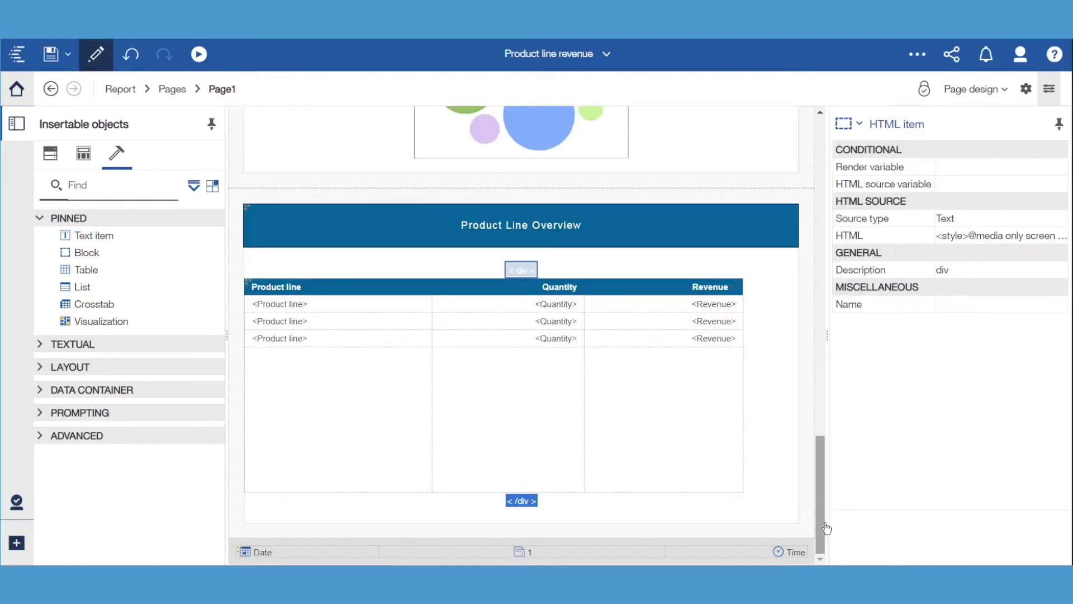
{"action": "double_click", "coordinate": [523, 501]}
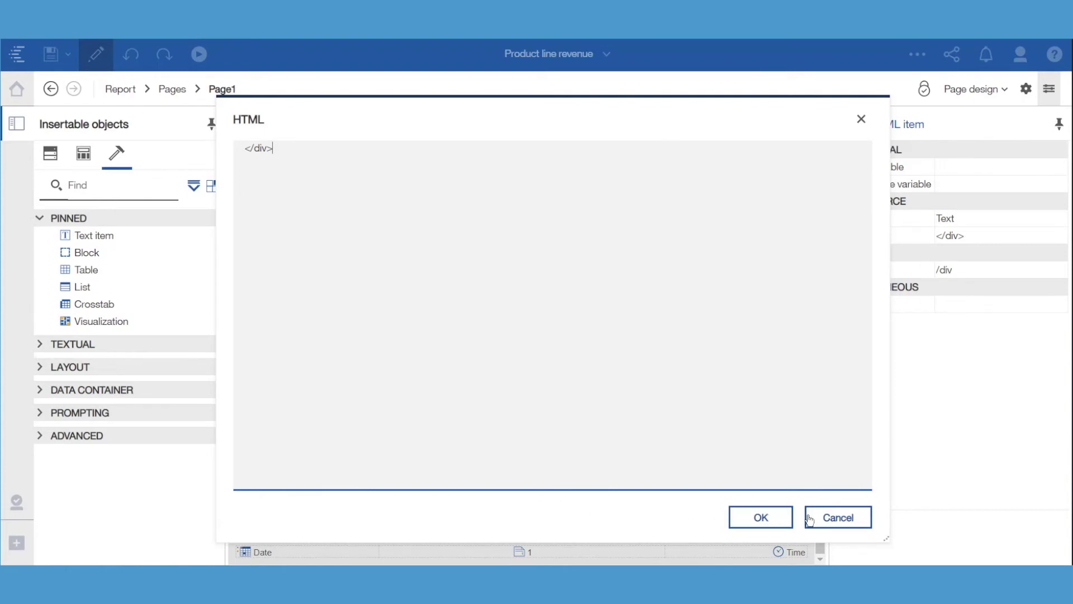
{"action": "left_click", "coordinate": [838, 517]}
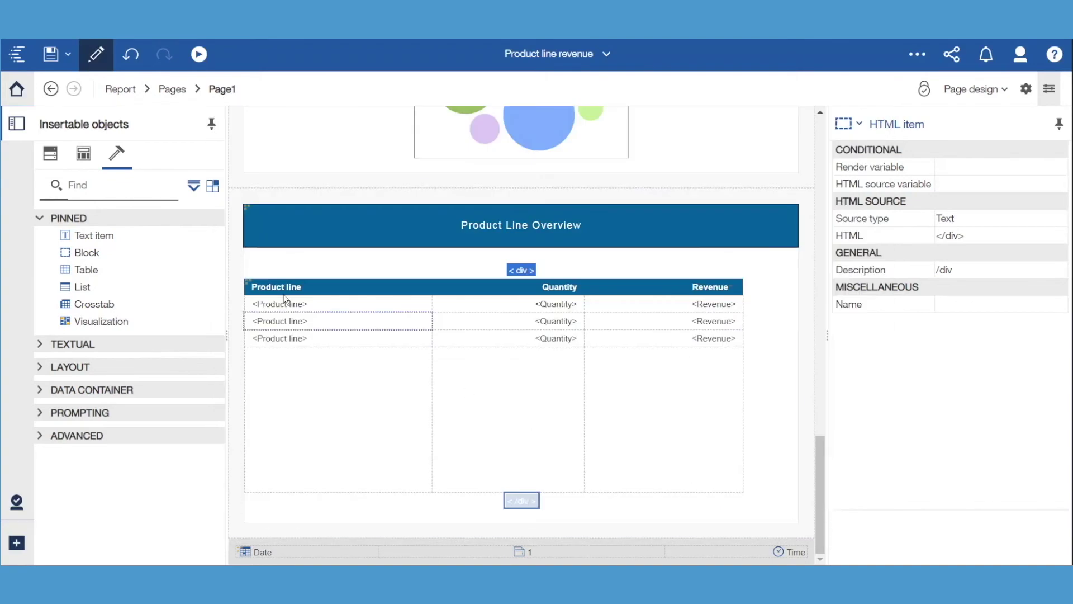
{"action": "left_click", "coordinate": [249, 284]}
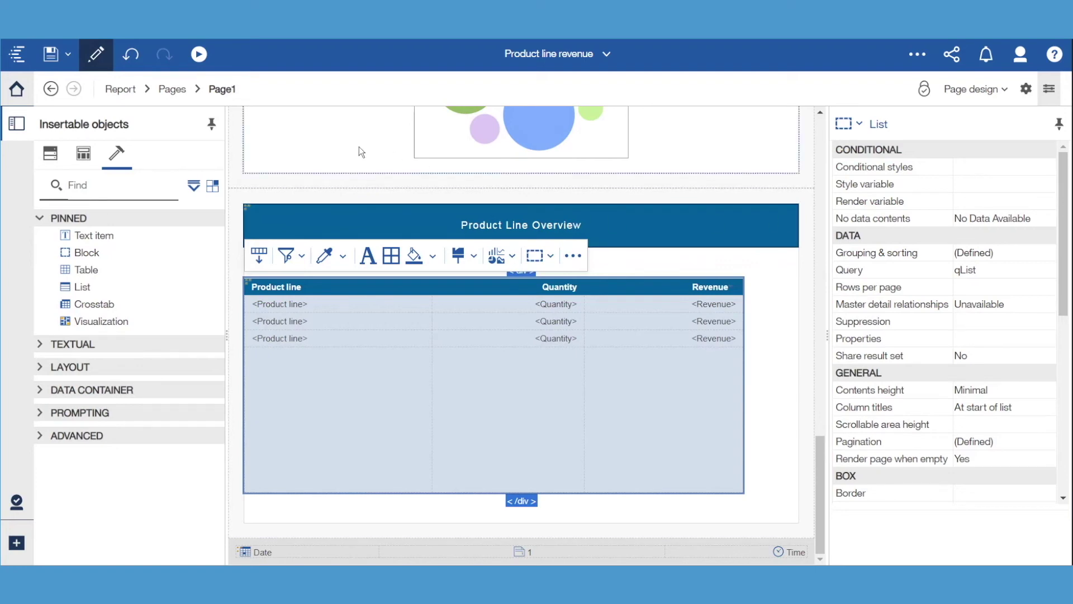
{"action": "left_click", "coordinate": [122, 91]}
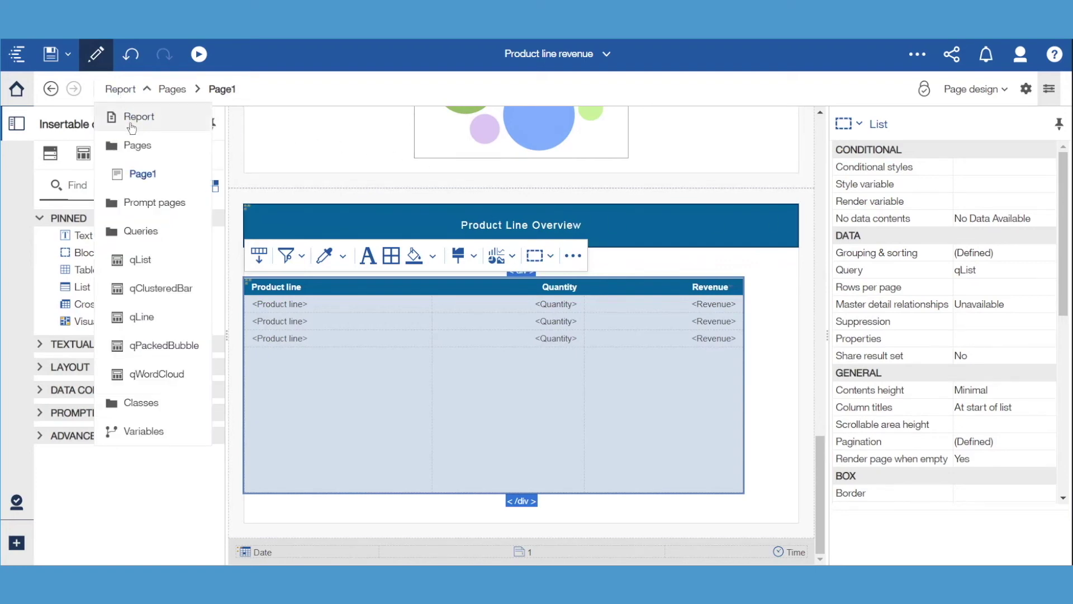
{"action": "left_click", "coordinate": [132, 116]}
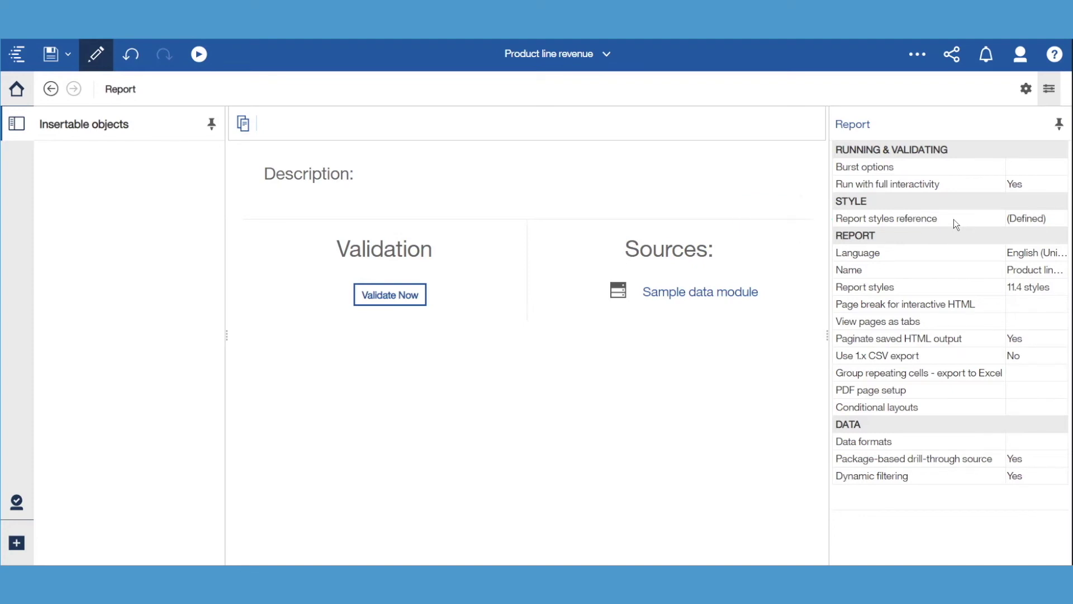
{"action": "left_click", "coordinate": [122, 91]}
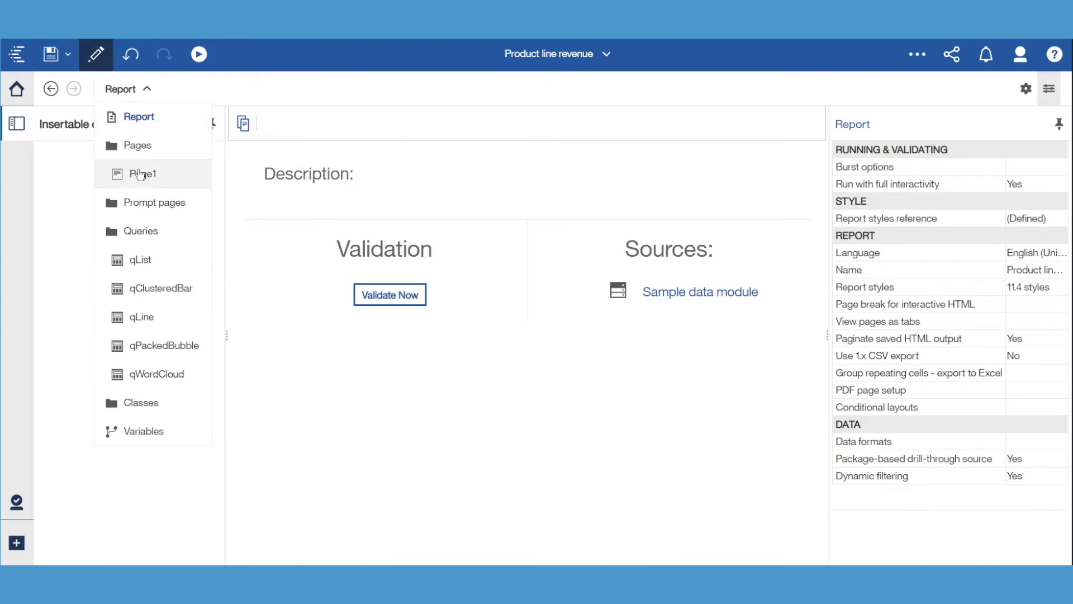
{"action": "left_click", "coordinate": [140, 175]}
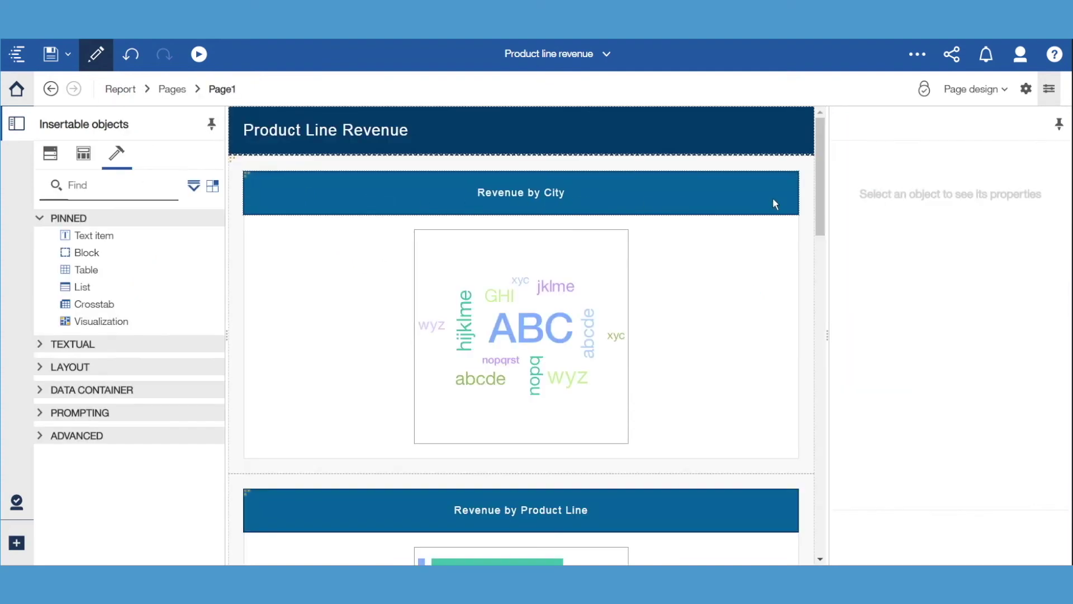
Check the Product Line Overview list's 90% by 300px Size & overflow, then exit editing.
{"action": "left_click_drag", "start_coordinate": [817, 177], "coordinate": [810, 516]}
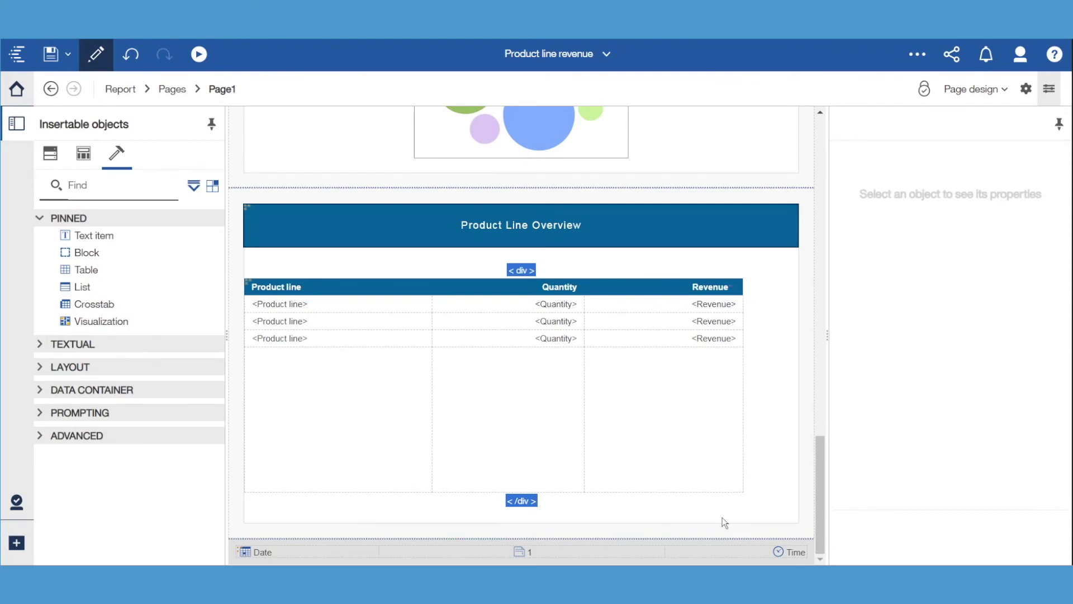
{"action": "left_click", "coordinate": [249, 284]}
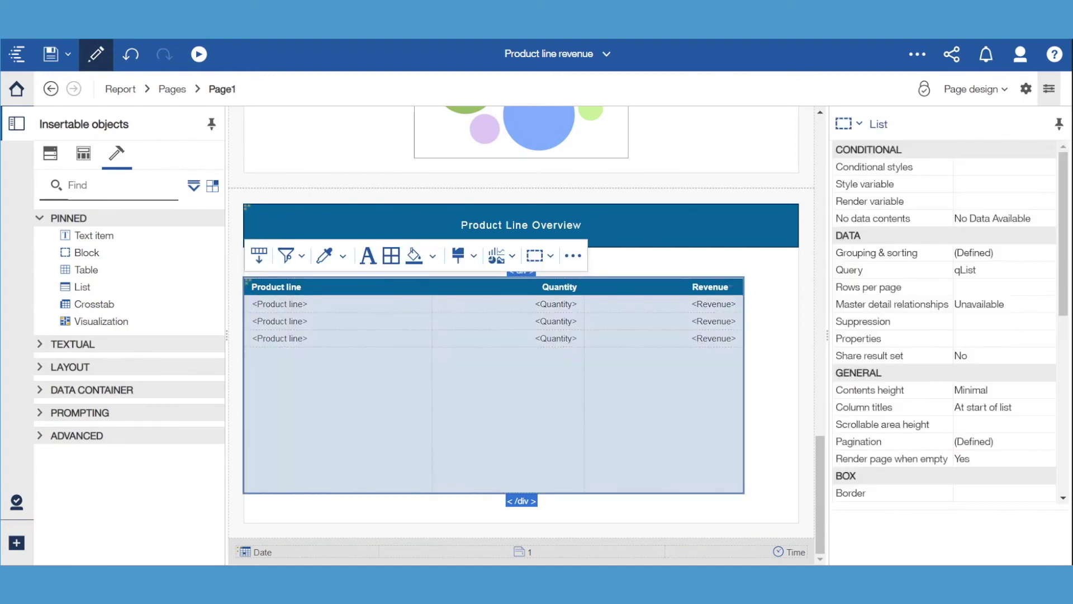
{"action": "left_click_drag", "start_coordinate": [1068, 303], "coordinate": [1068, 488]}
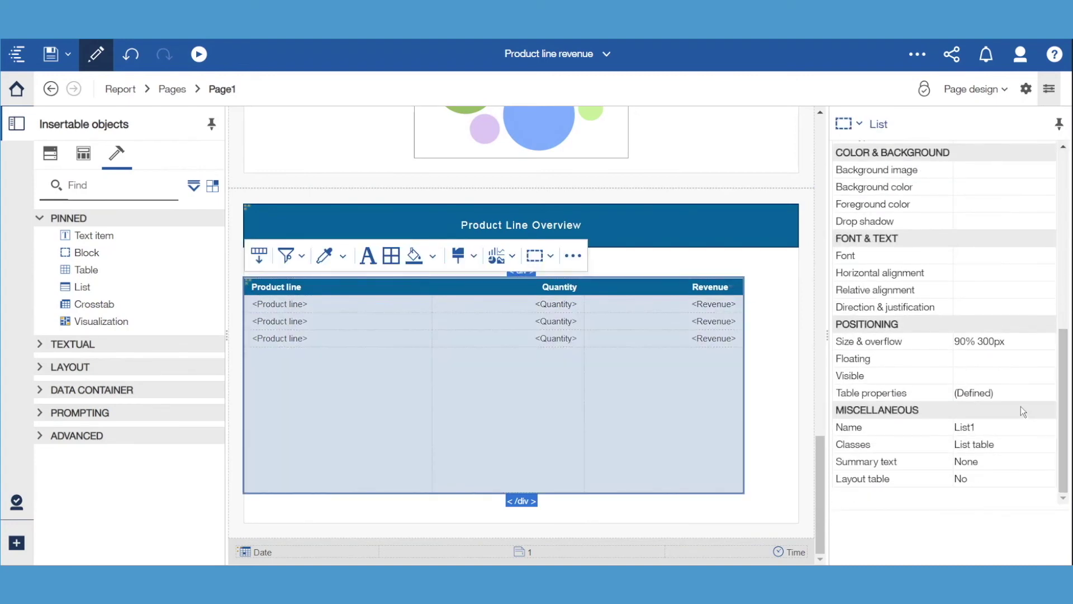
{"action": "left_click", "coordinate": [1017, 345]}
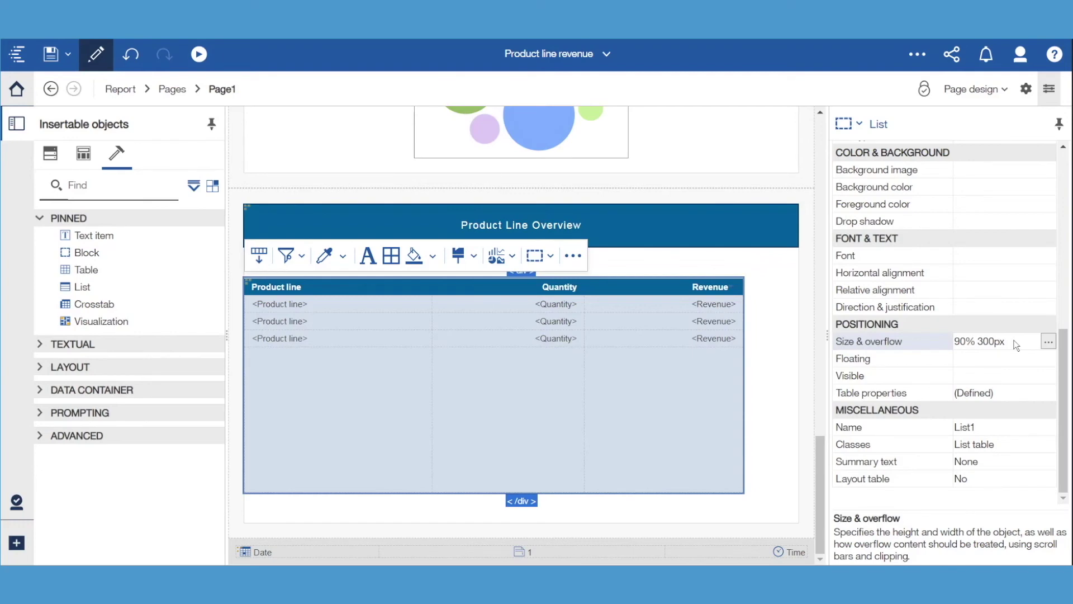
{"action": "left_click", "coordinate": [95, 54]}
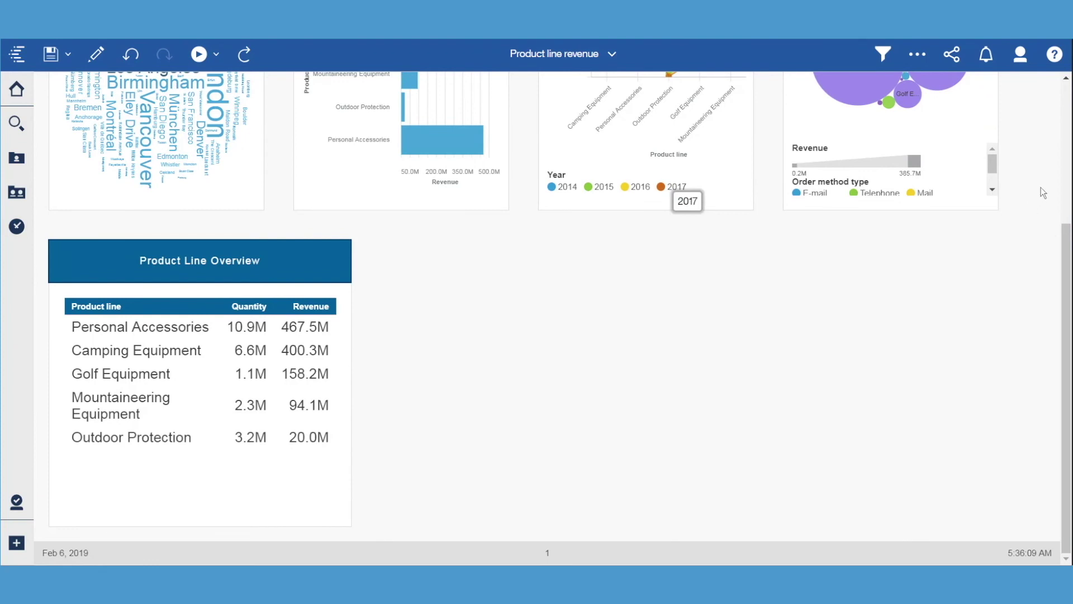
Narrow the window twice to one column and check the list's Camping Equipment 400.3M revenue.
{"action": "left_click_drag", "start_coordinate": [1069, 170], "coordinate": [743, 172]}
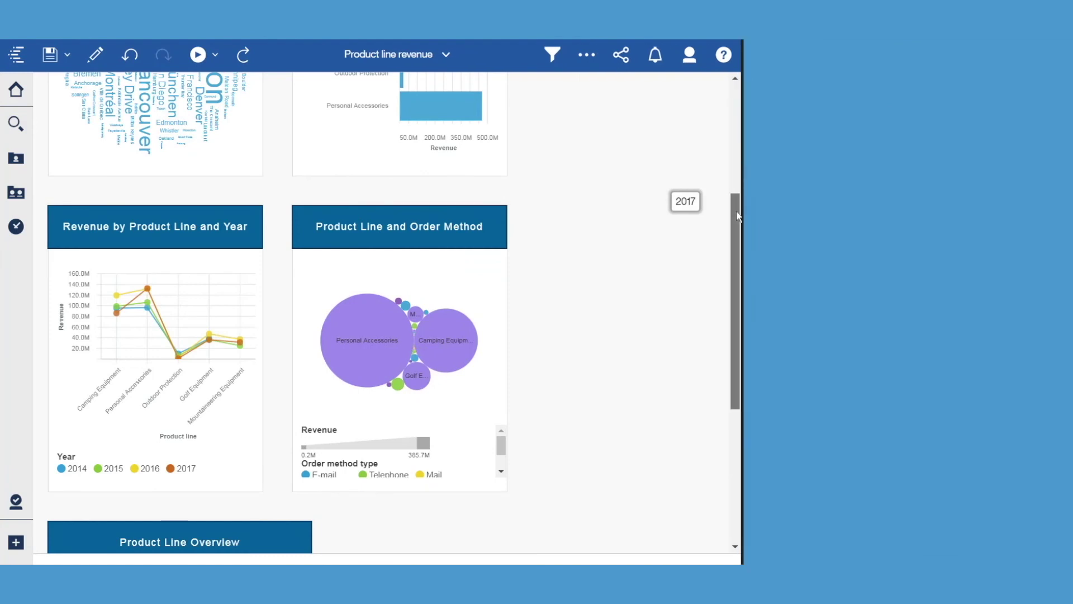
{"action": "scroll", "coordinate": [736, 210], "scroll_direction": "down", "scroll_amount": 5}
{"action": "left_click_drag", "start_coordinate": [742, 254], "coordinate": [411, 252]}
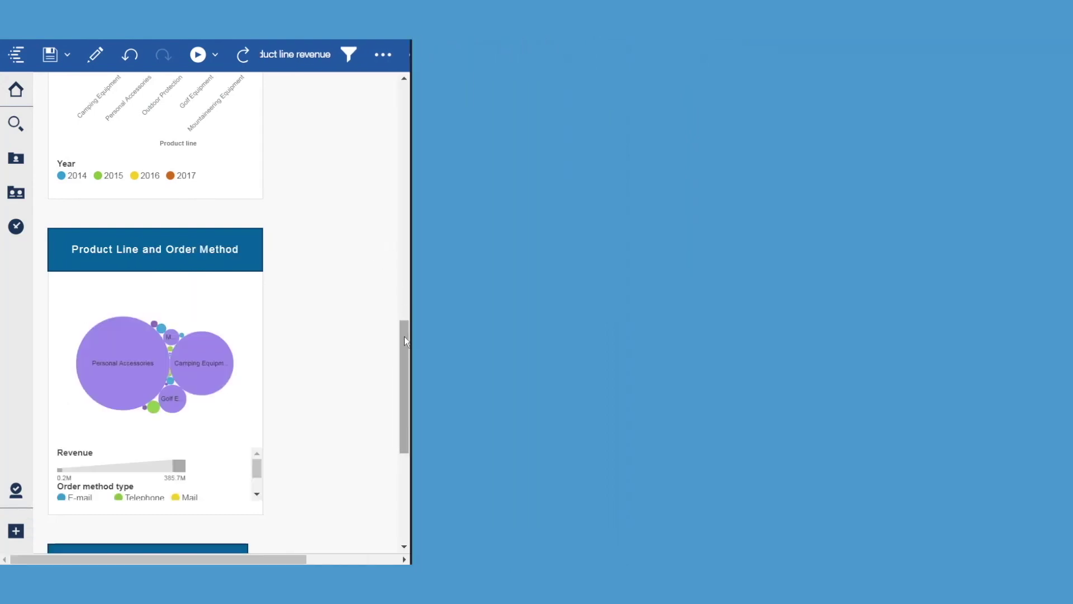
{"action": "left_click_drag", "start_coordinate": [404, 336], "coordinate": [408, 465]}
{"action": "left_click", "coordinate": [204, 334]}
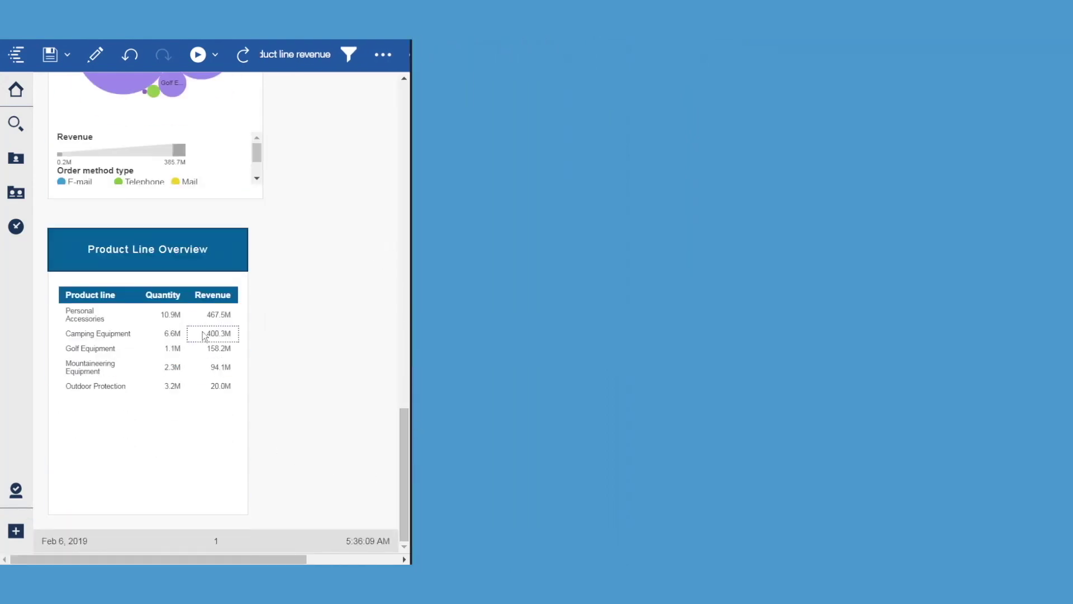